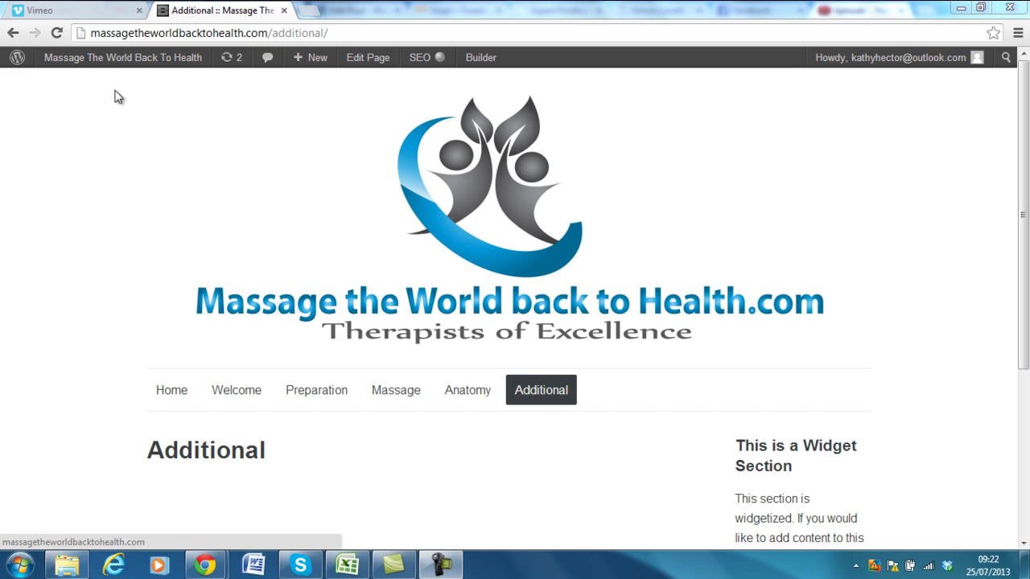
# Step: Glance at the Vimeo tab, then scroll the Additional page to confirm it has no video
pyautogui.click(67, 11)
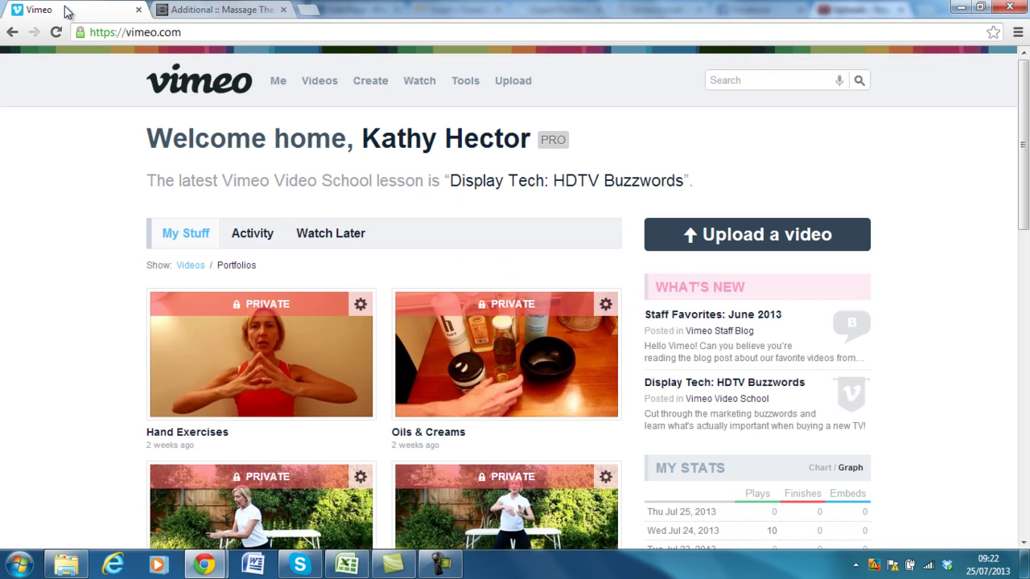
pyautogui.click(186, 8)
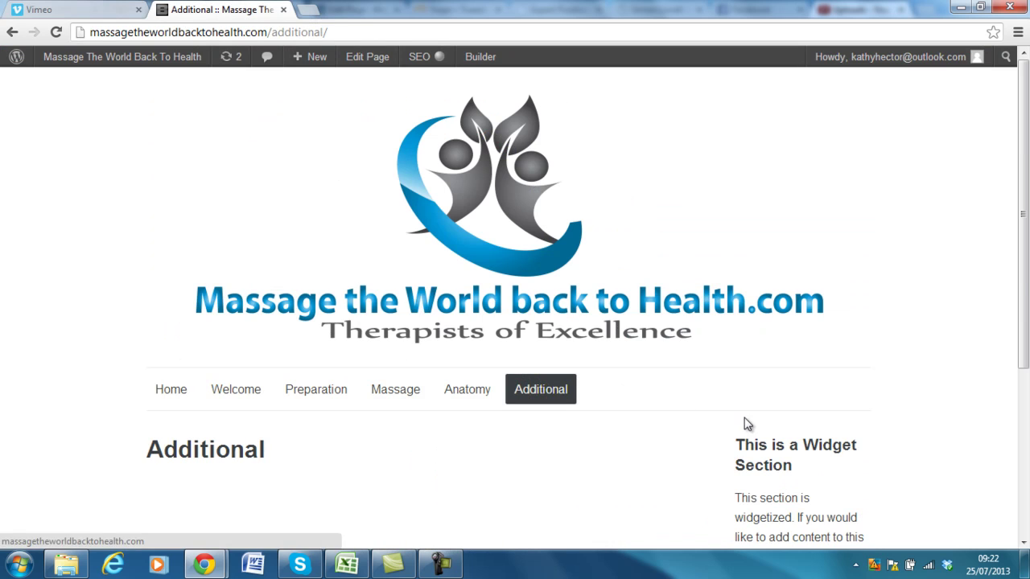
pyautogui.moveTo(1023, 274); pyautogui.dragTo(1023, 378)
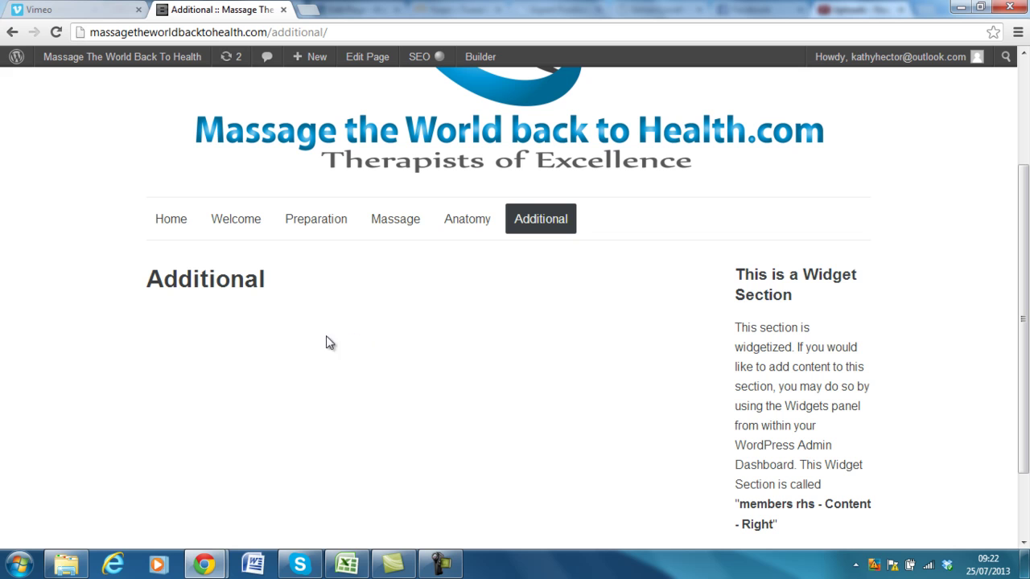
# Step: Open the Oils & Creams video from the Vimeo home page and go to its Settings
pyautogui.click(43, 17)
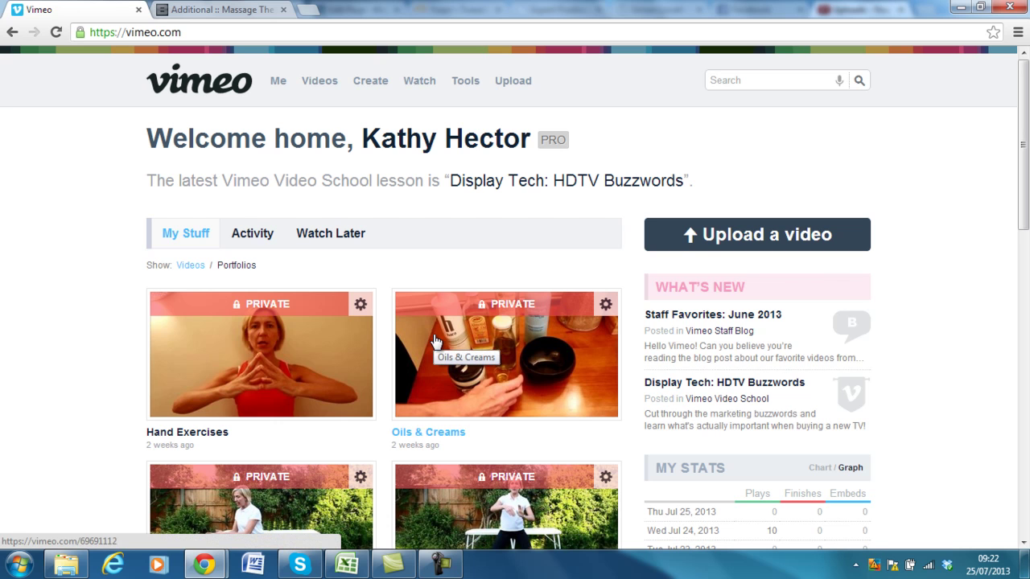
pyautogui.click(444, 418)
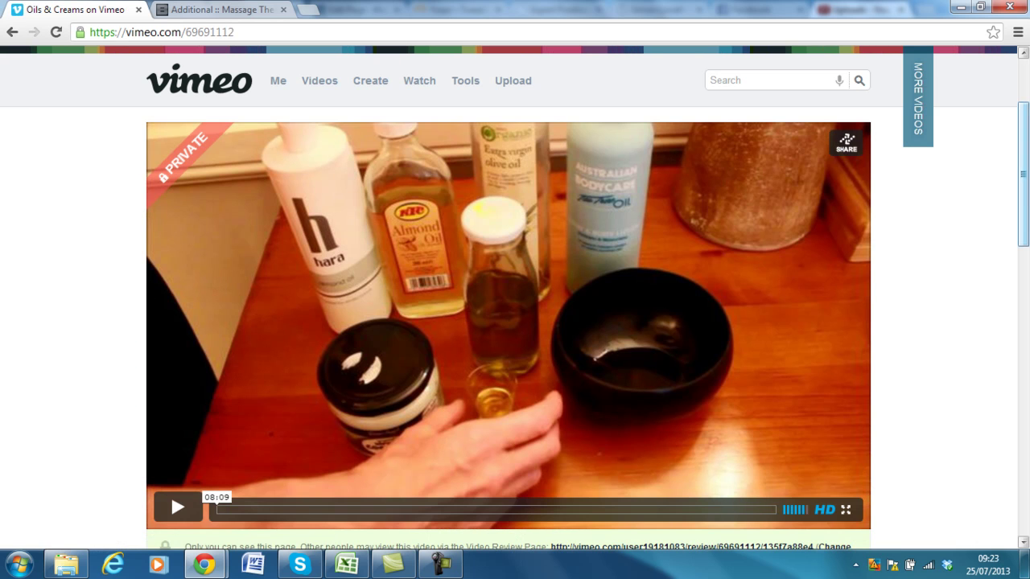
pyautogui.moveTo(1027, 195); pyautogui.dragTo(1024, 282)
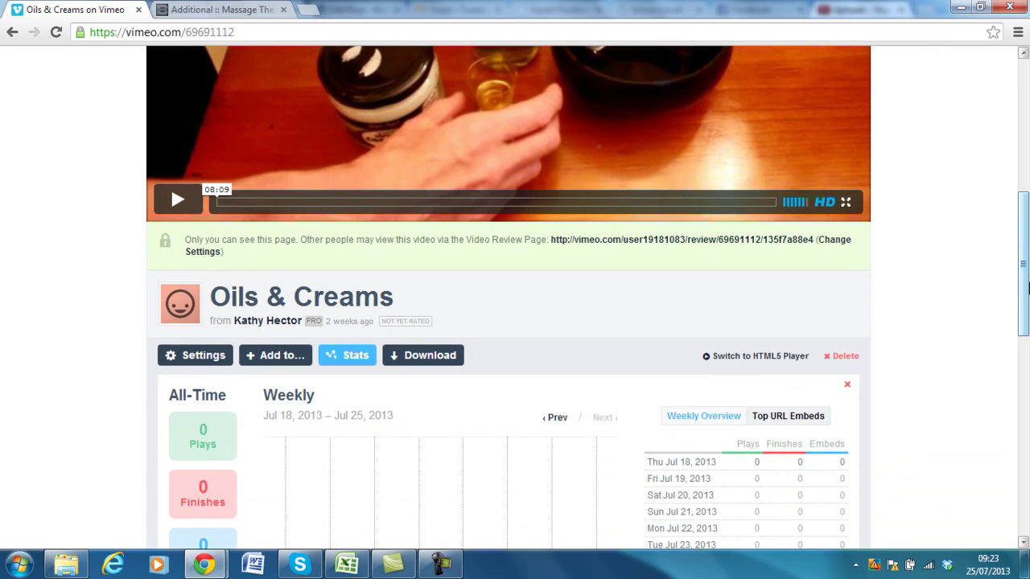
pyautogui.click(180, 363)
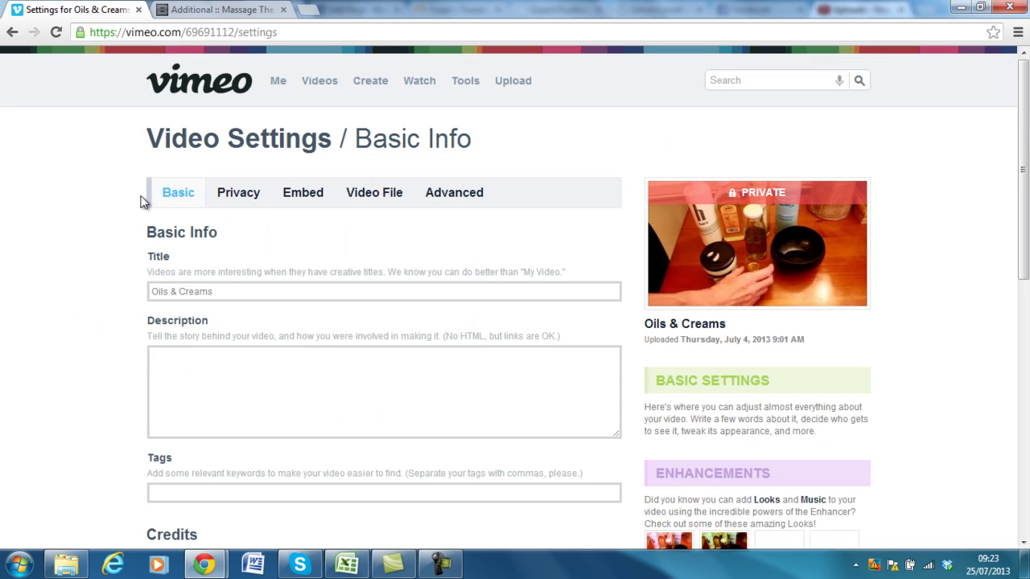
# Step: Show the Embed tab of Video Settings, scrolled to Player Preferences
pyautogui.click(300, 194)
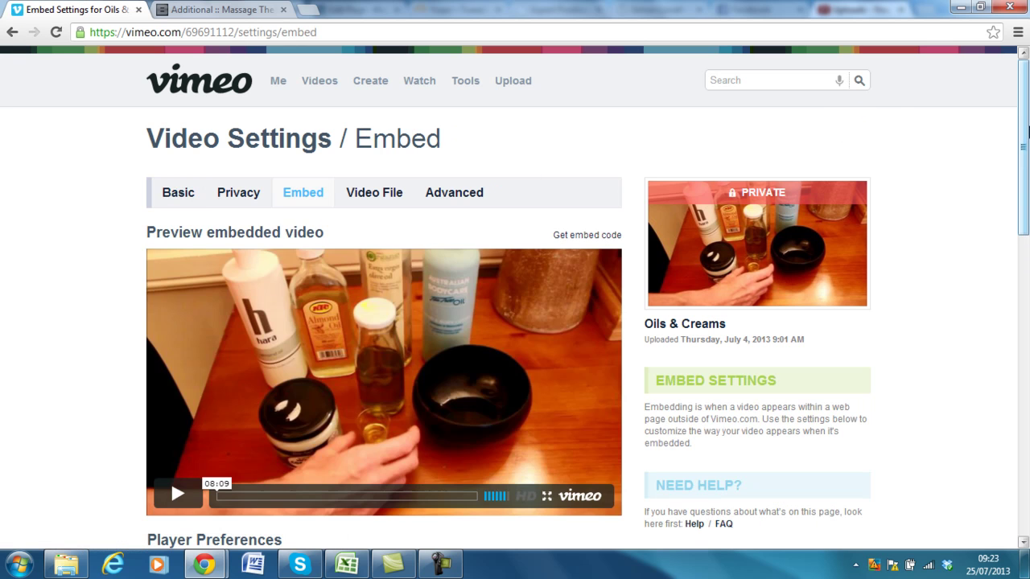
pyautogui.moveTo(1026, 131); pyautogui.dragTo(1025, 232)
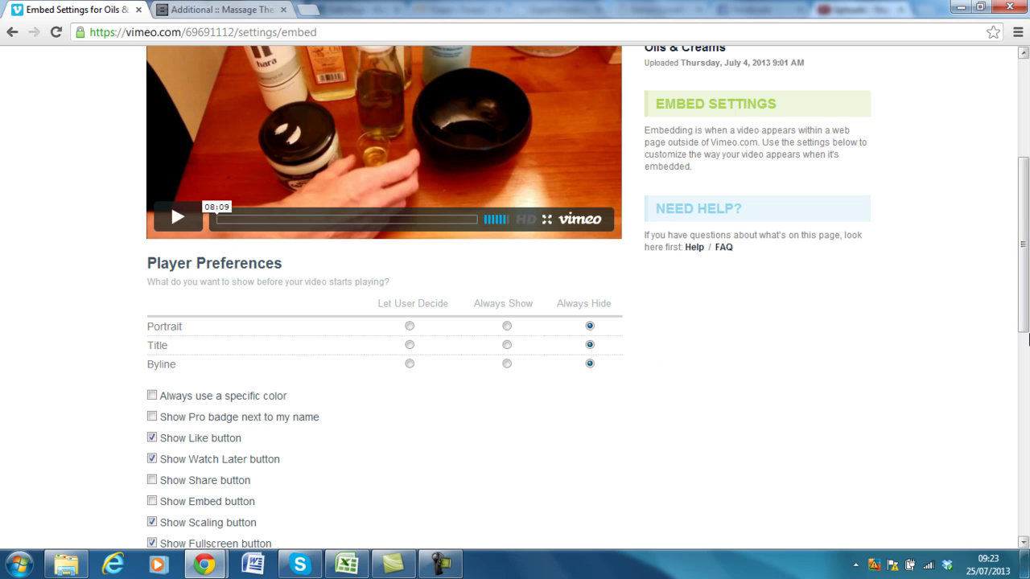
pyautogui.moveTo(1024, 328); pyautogui.dragTo(1024, 288)
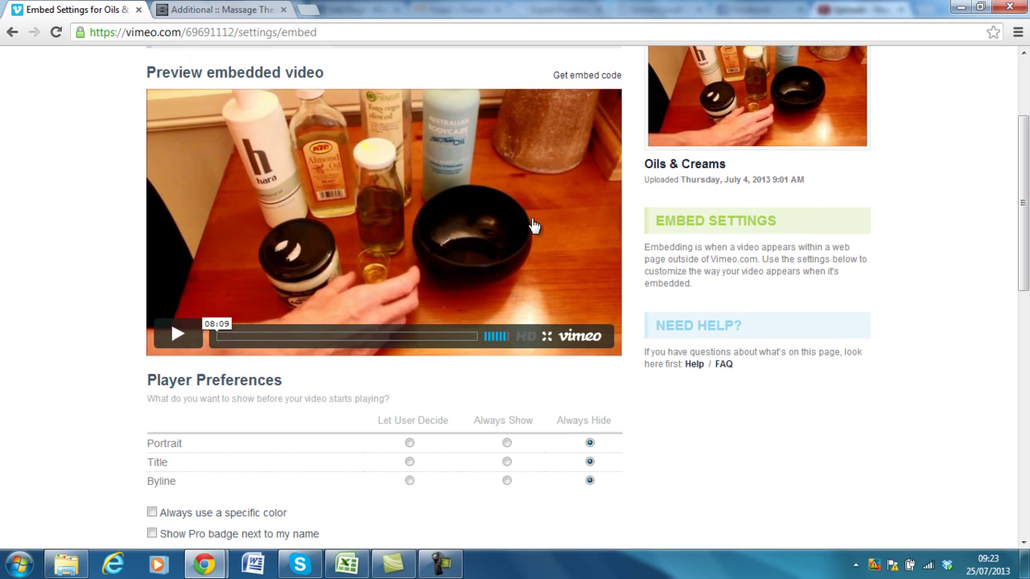
# Step: Toggle Portrait, Title and Byline to Always Show, return them to Always Hide, and reach Save Changes
pyautogui.click(507, 444)
pyautogui.click(507, 461)
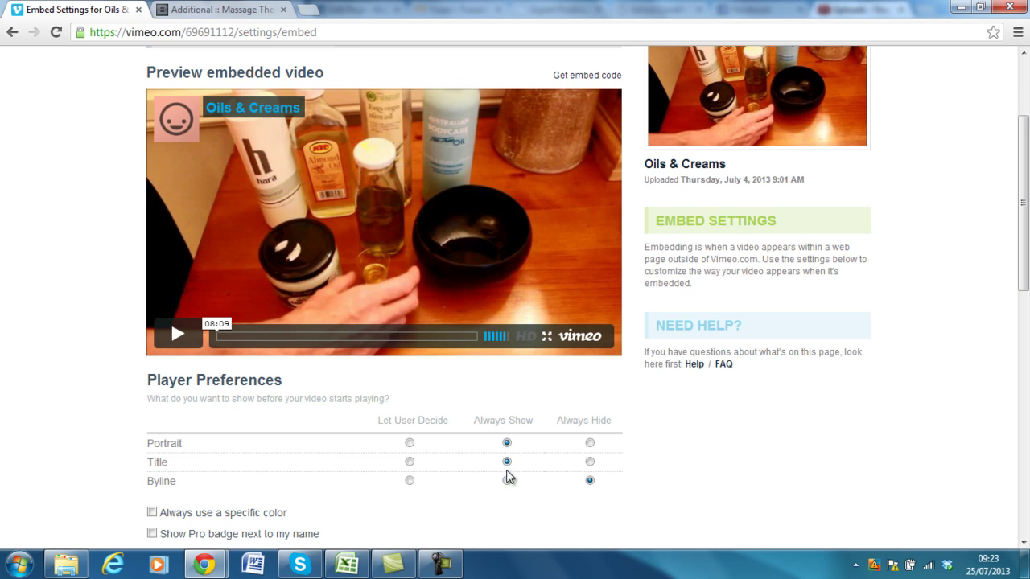
pyautogui.click(507, 480)
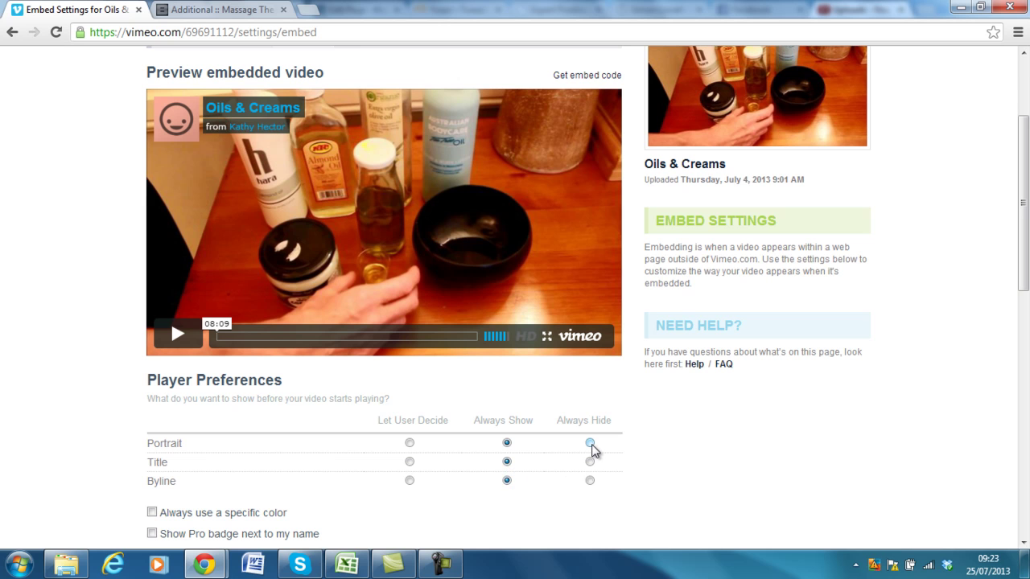
pyautogui.click(589, 443)
pyautogui.click(590, 461)
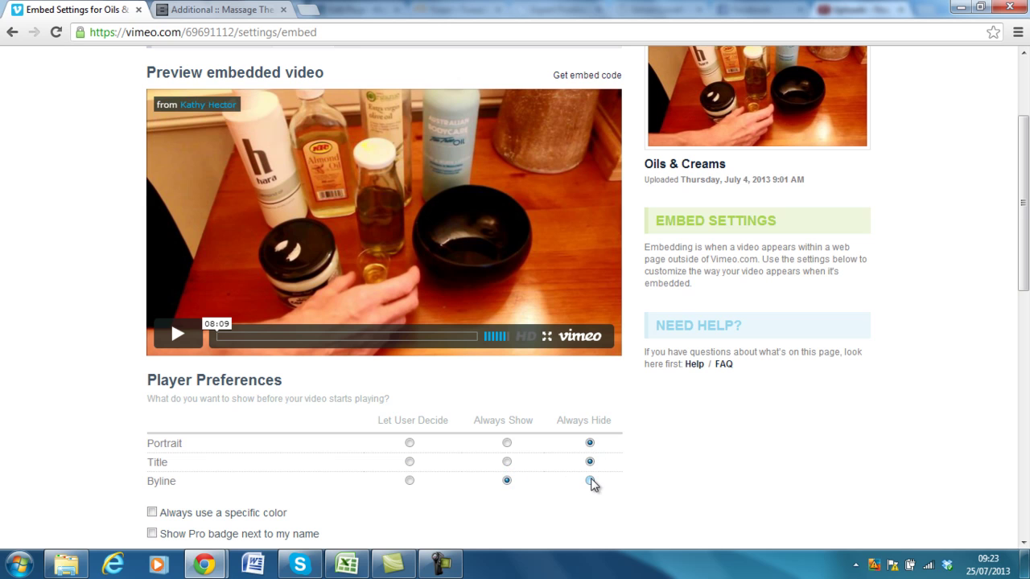
pyautogui.click(589, 480)
pyautogui.moveTo(1025, 214); pyautogui.dragTo(1027, 304)
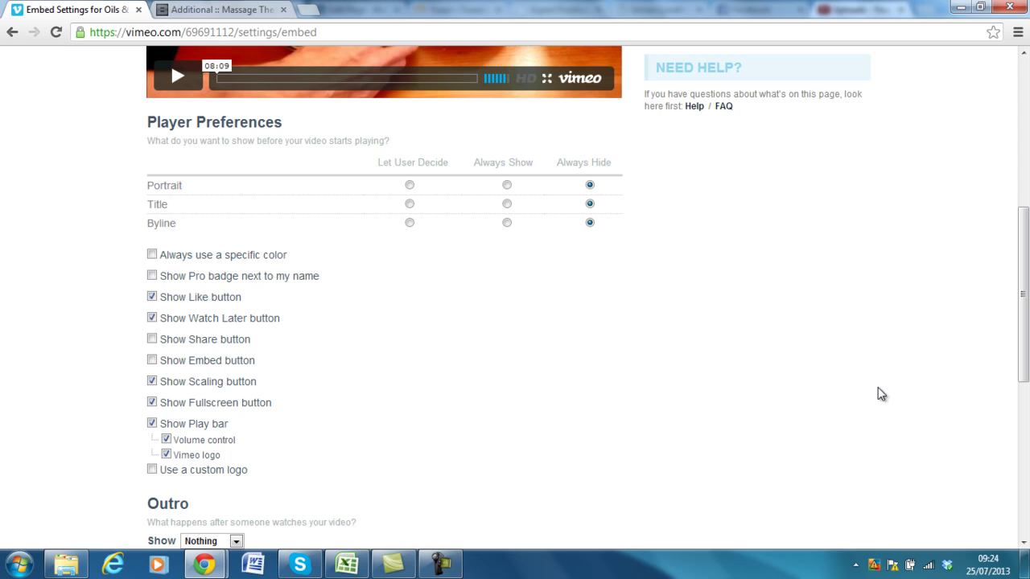
pyautogui.moveTo(1025, 355); pyautogui.dragTo(1024, 403)
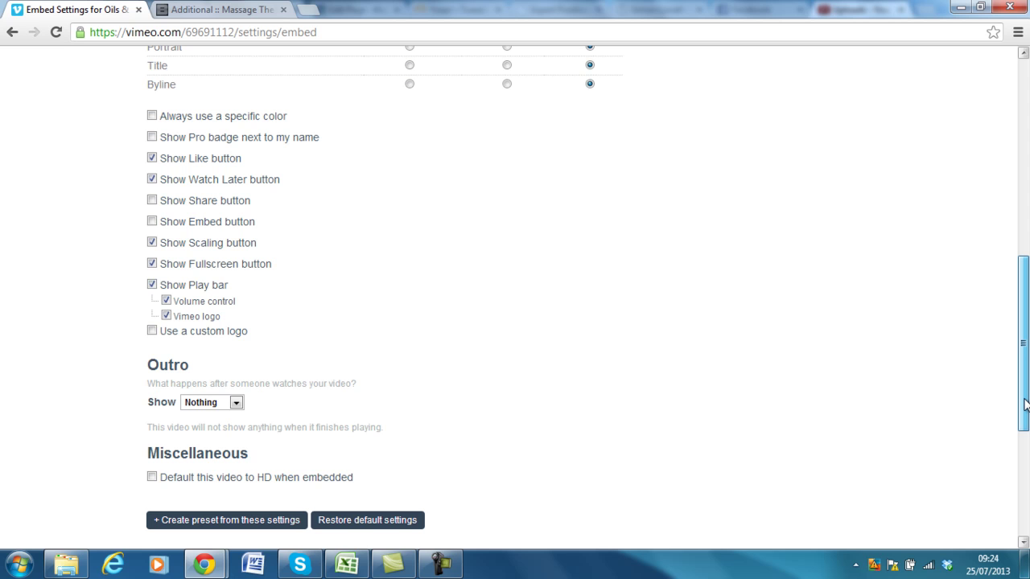
pyautogui.moveTo(1025, 404); pyautogui.dragTo(1025, 428)
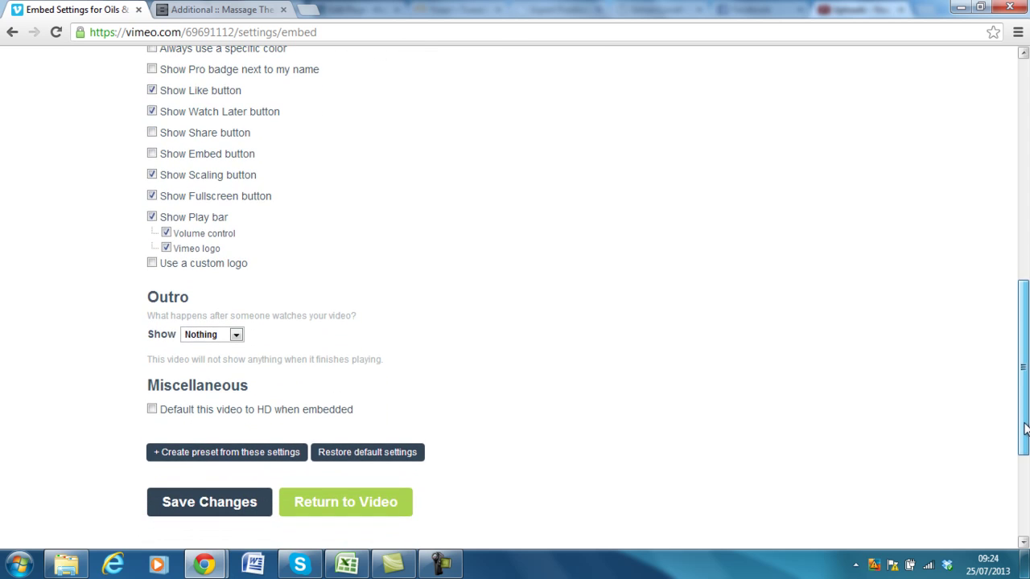
# Step: Save the embed settings and copy the Oils & Creams iframe embed code
pyautogui.click(252, 508)
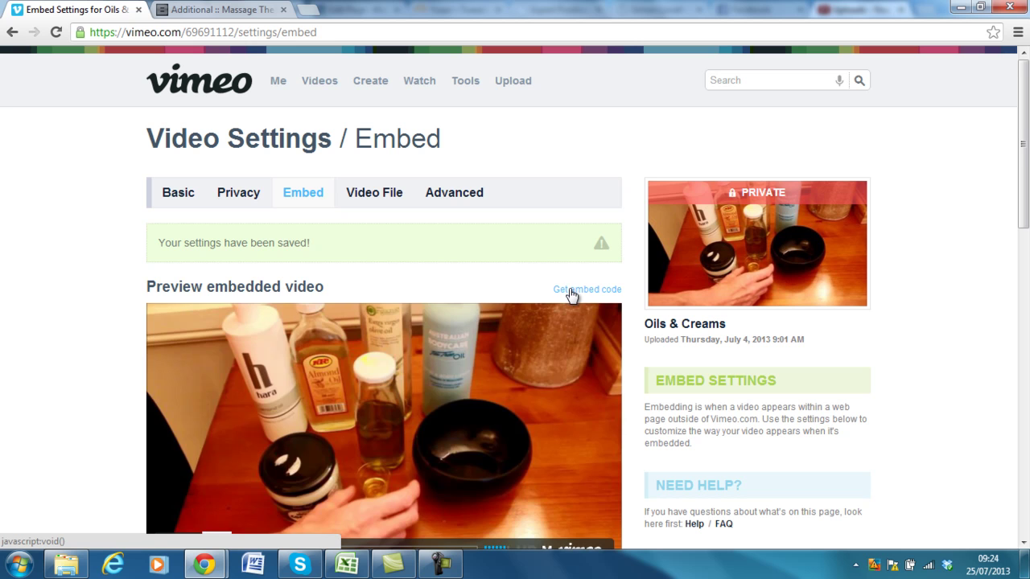
pyautogui.click(571, 293)
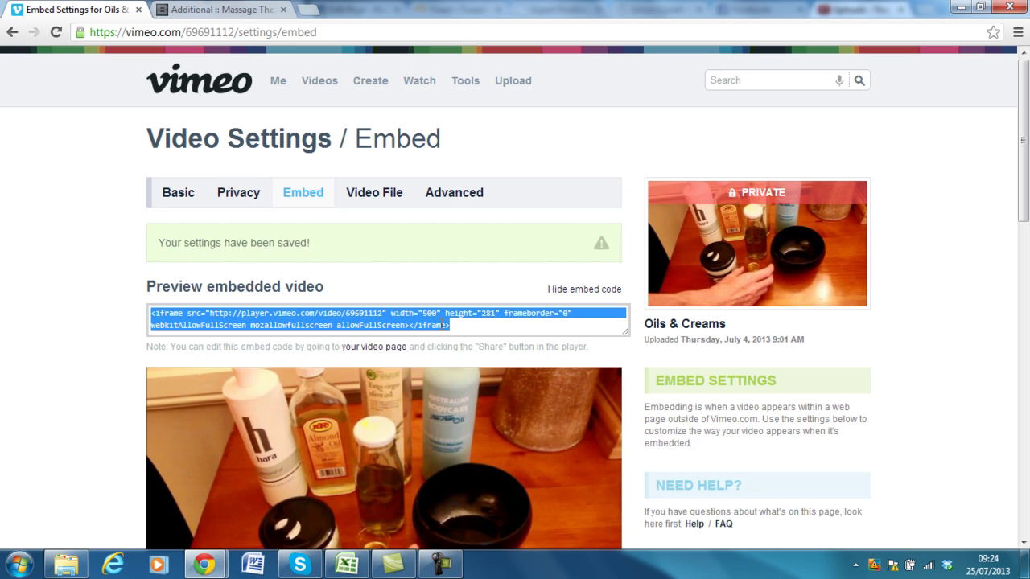
pyautogui.rightClick(441, 323)
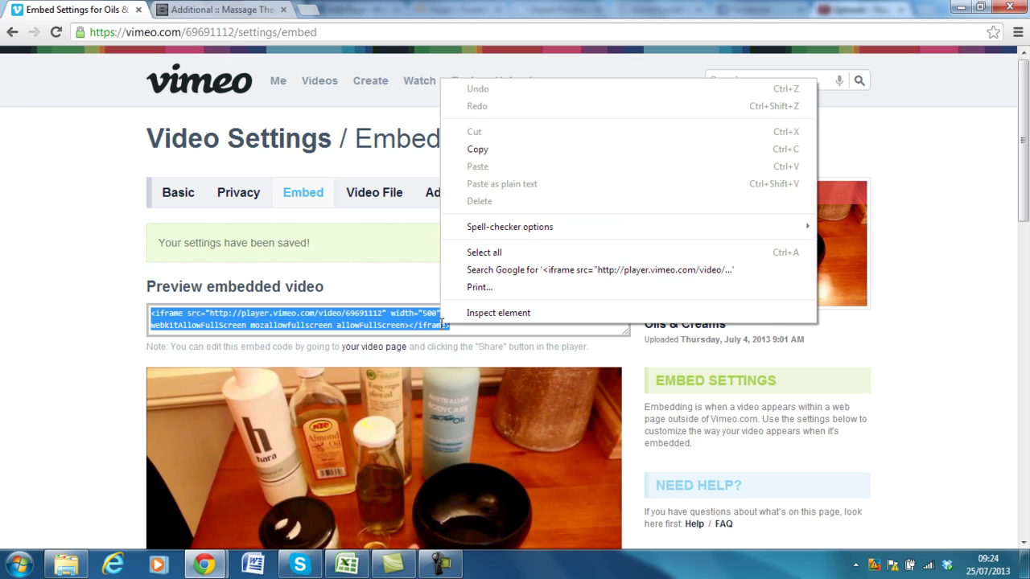
pyautogui.click(477, 150)
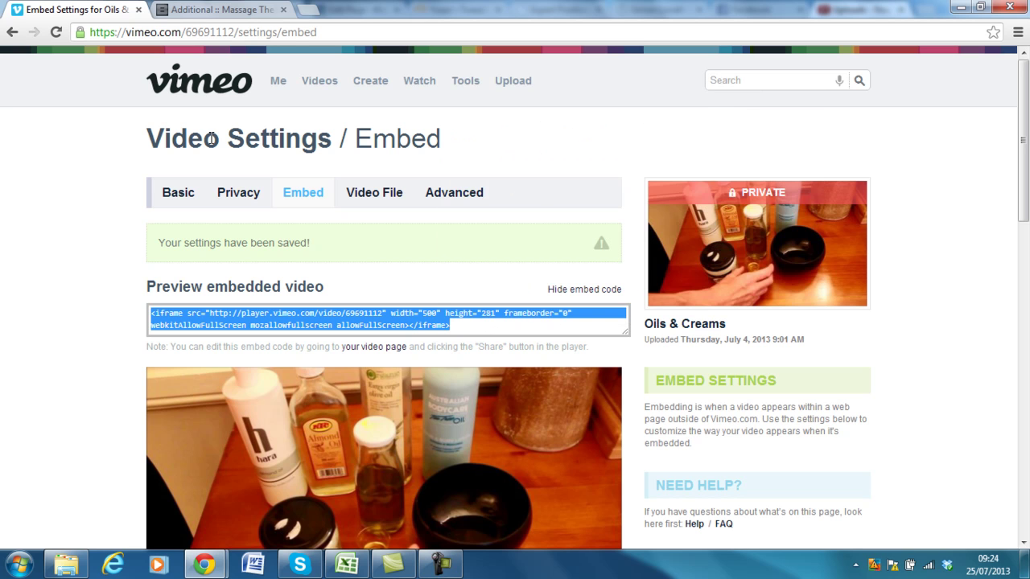
# Step: Open the Additional page via Edit Page in the admin bar, in the Visual editor view
pyautogui.click(191, 11)
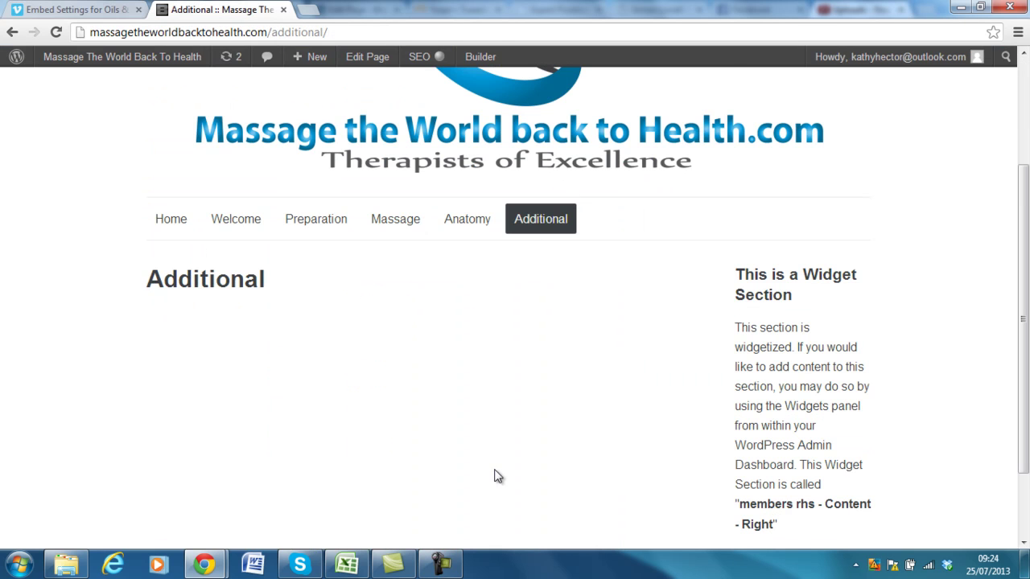
pyautogui.click(354, 62)
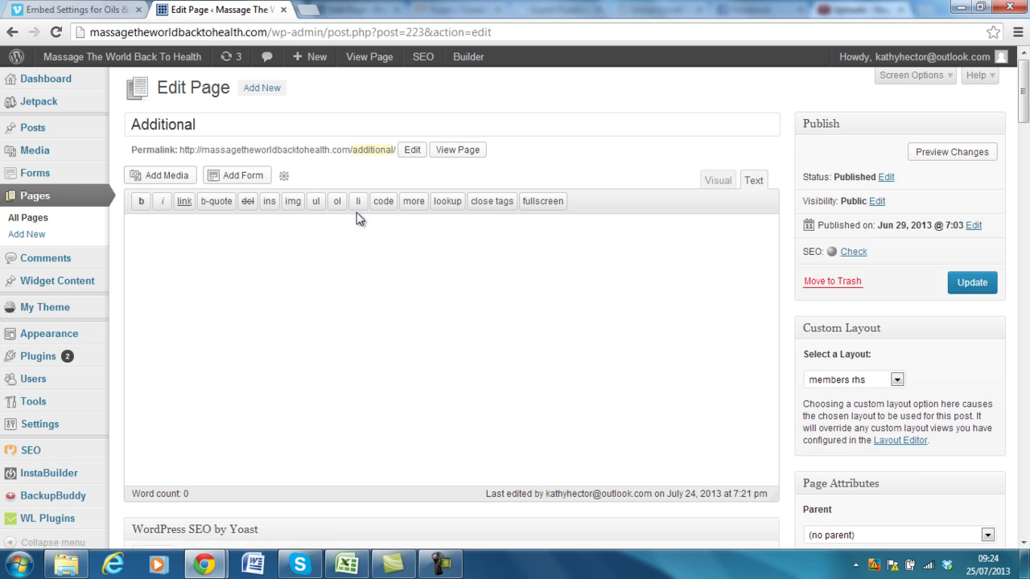
pyautogui.click(716, 179)
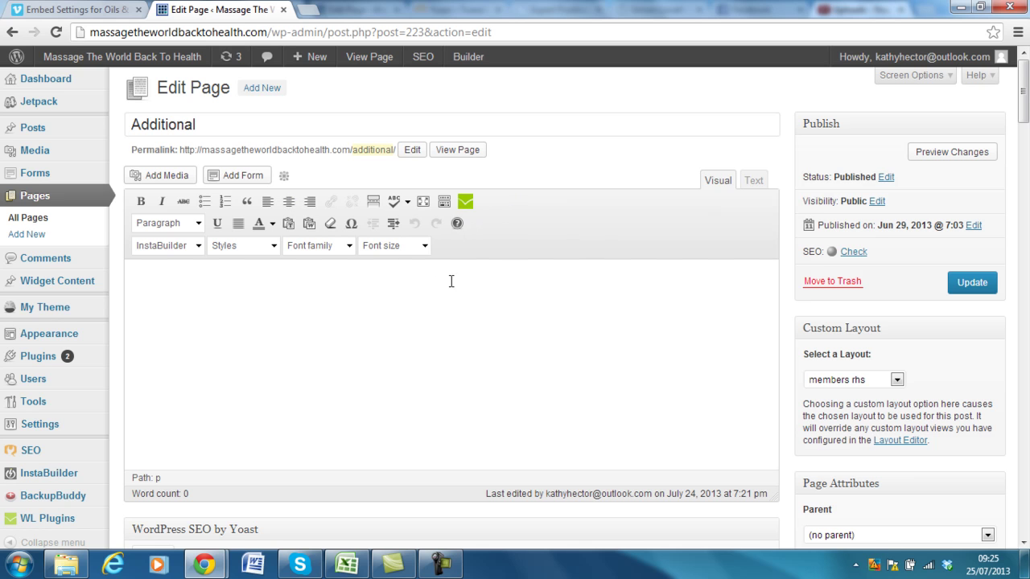
# Step: Paste the Vimeo iframe embed code into the Text (HTML) editor
pyautogui.click(754, 182)
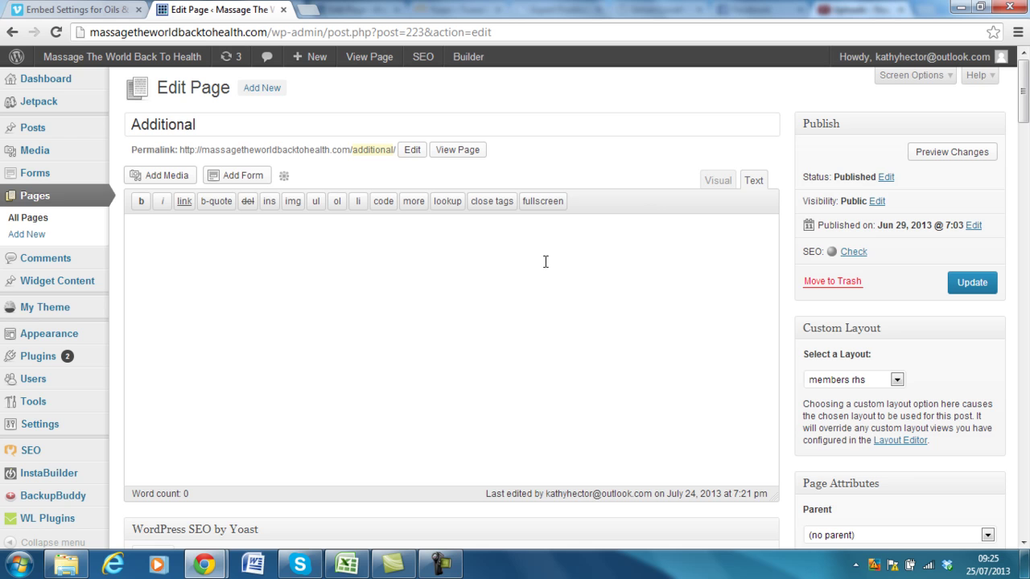
pyautogui.rightClick(411, 266)
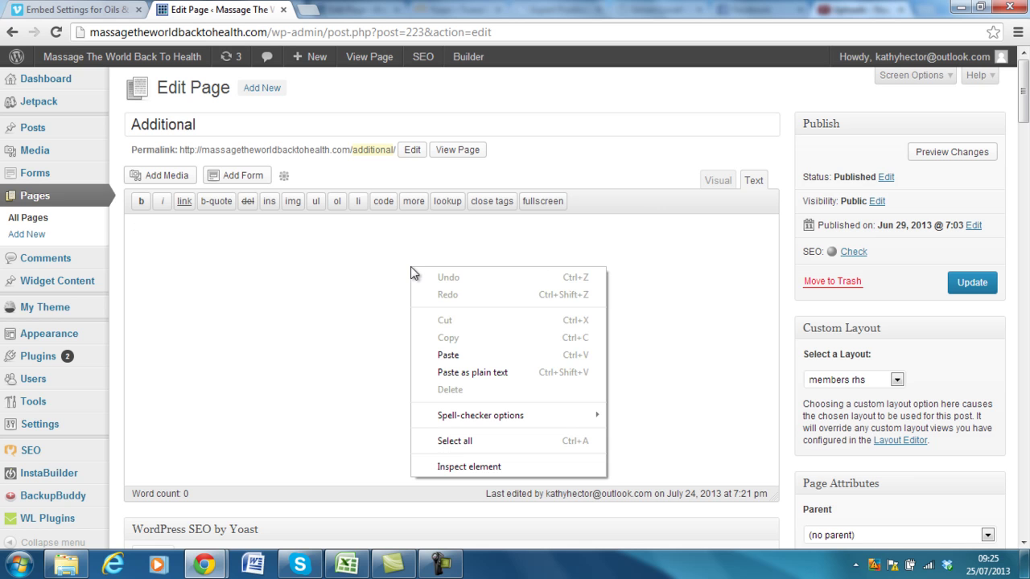
pyautogui.click(448, 355)
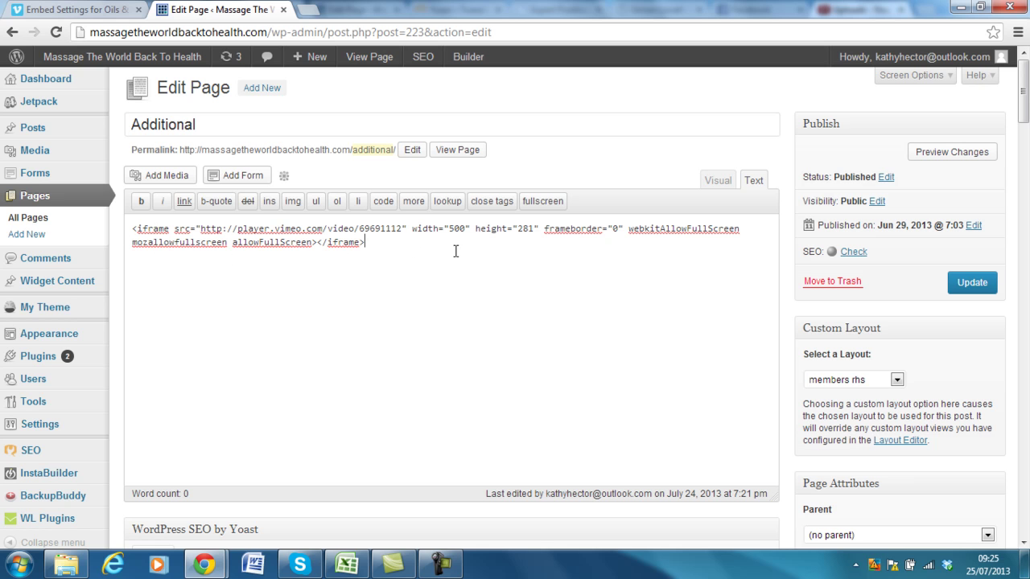
# Step: Update the Additional page and open View Page in a new tab
pyautogui.click(969, 287)
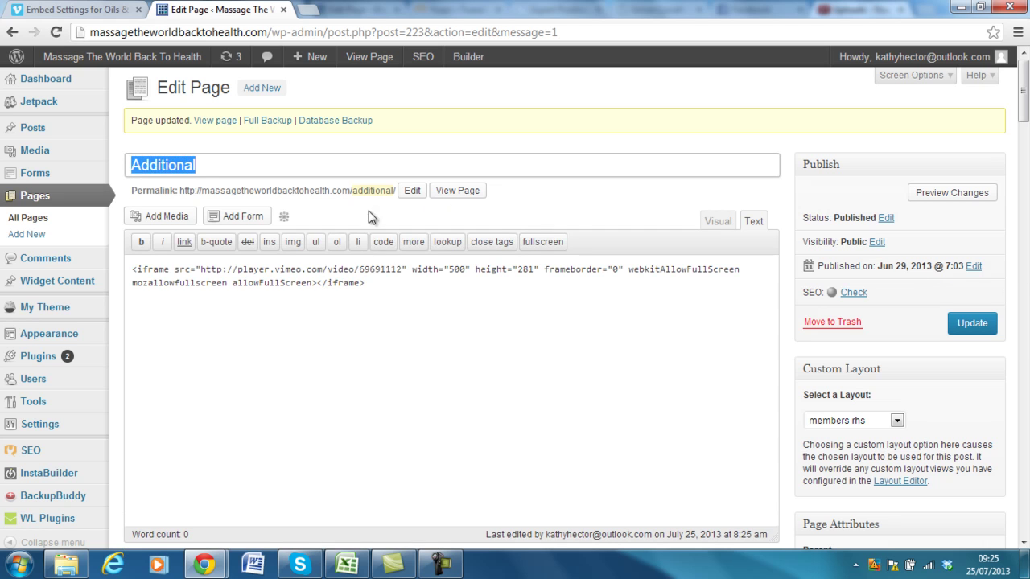
pyautogui.rightClick(453, 198)
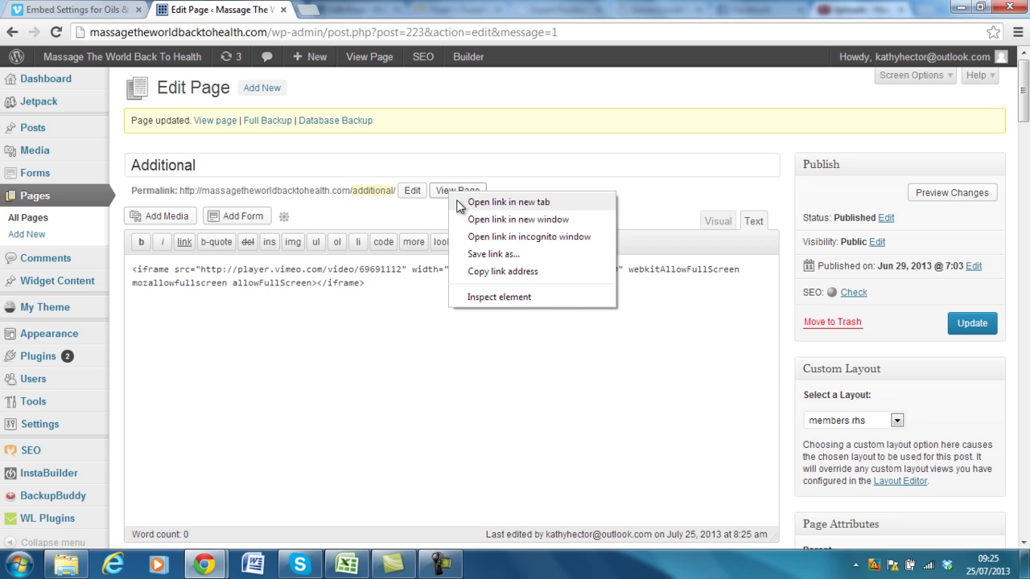
pyautogui.click(465, 201)
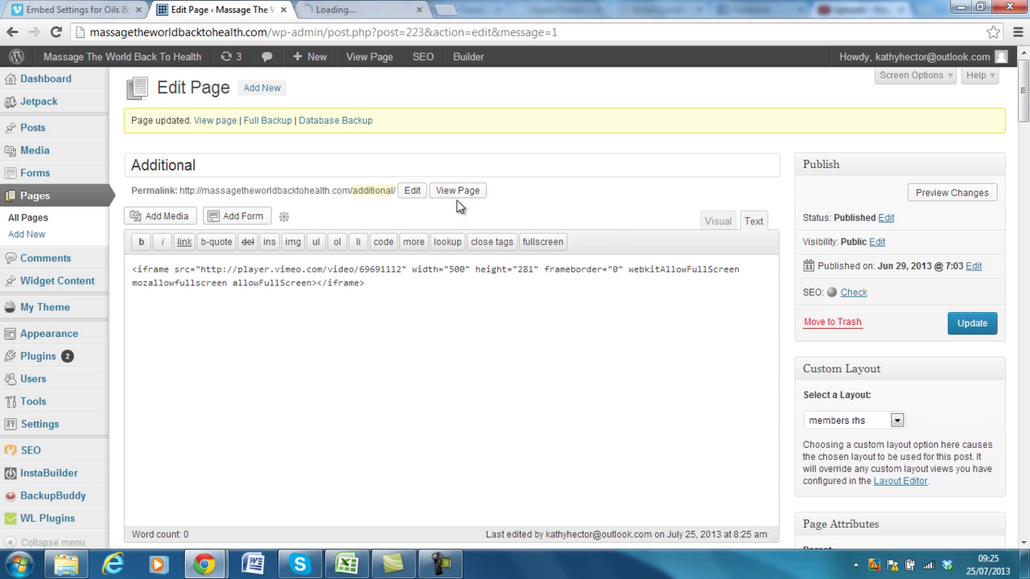
# Step: On the live Additional tab, scroll to the Oils & Creams embed, play it briefly, then pause
pyautogui.click(354, 9)
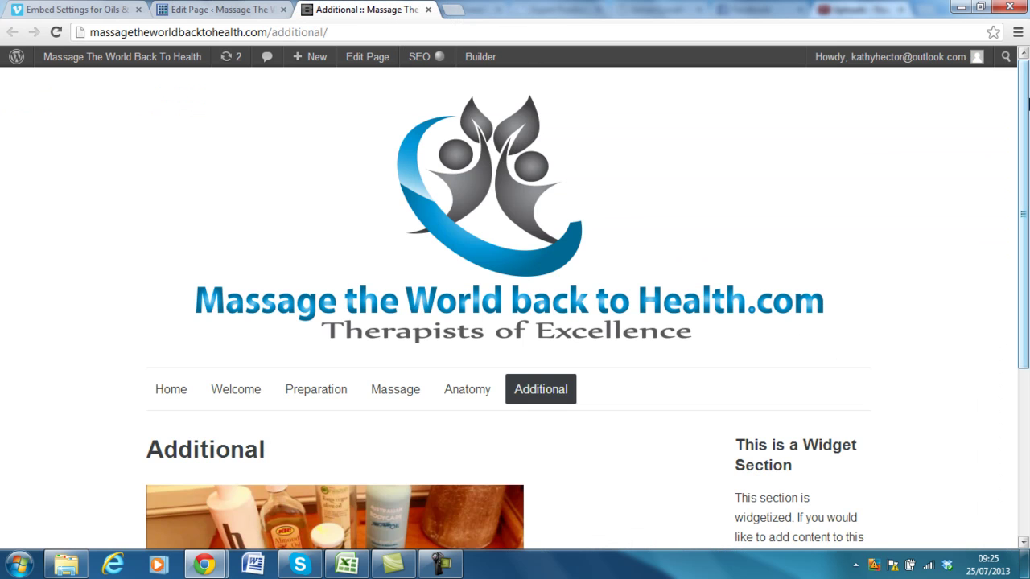
pyautogui.scroll(-2, 470, 242)
pyautogui.scroll(-1, 205, 284)
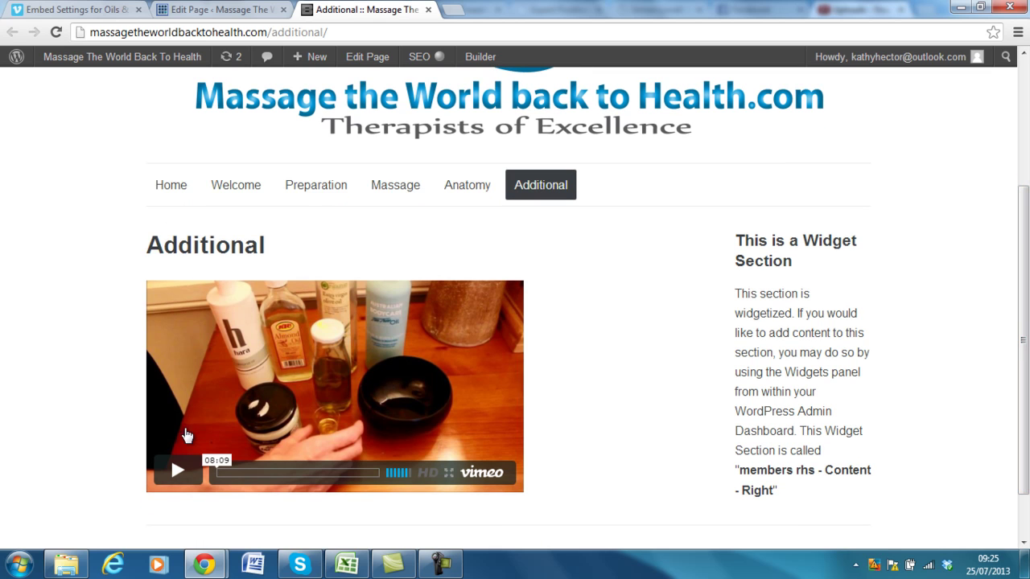
pyautogui.click(174, 473)
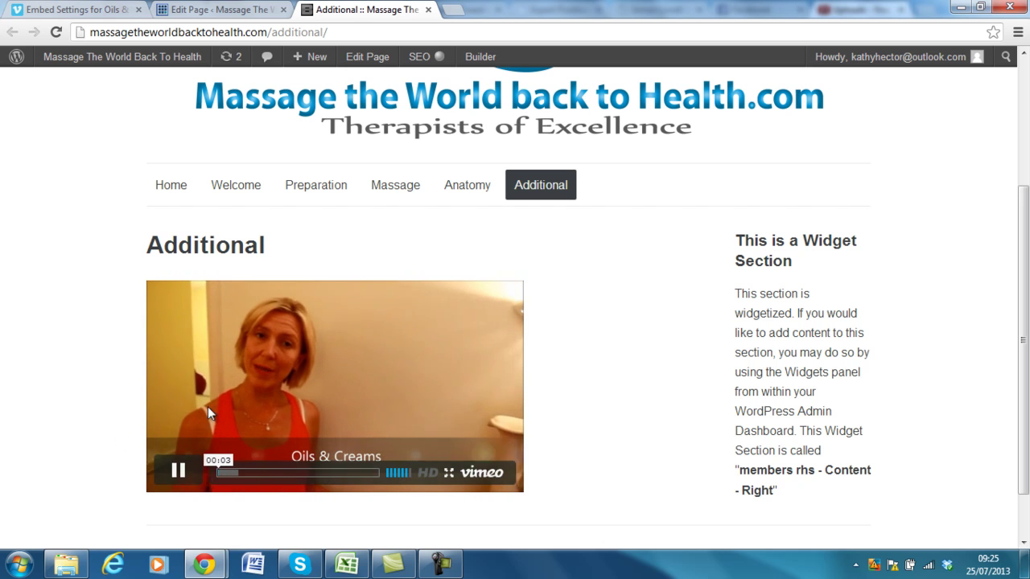
pyautogui.click(178, 470)
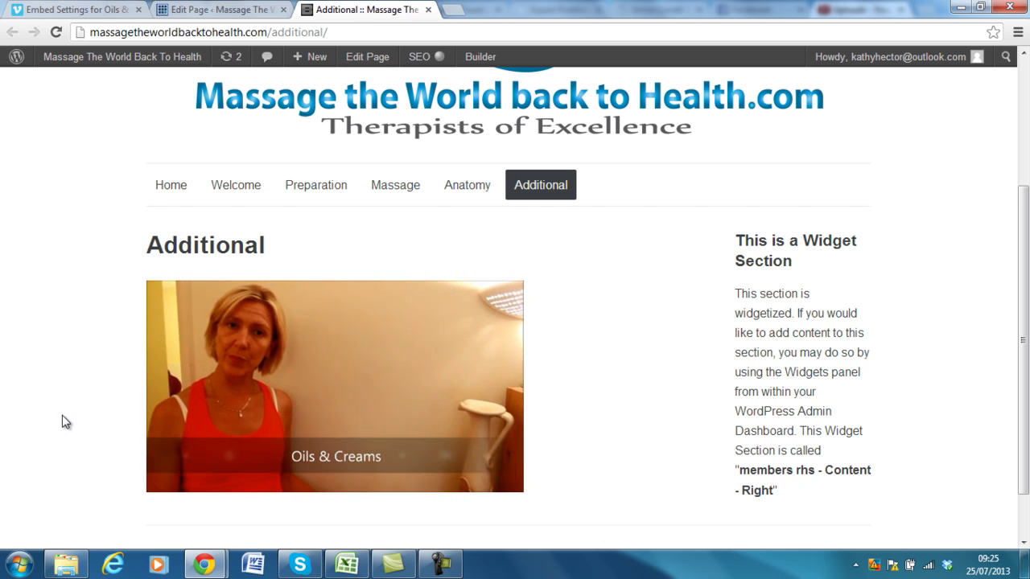
pyautogui.scroll(-1, 1023, 322)
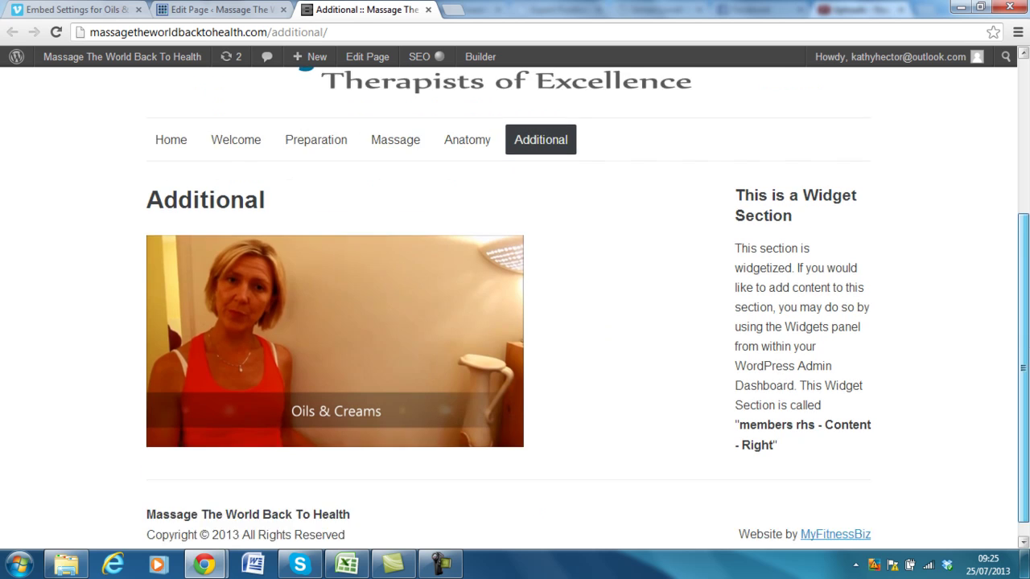
pyautogui.moveTo(1027, 329); pyautogui.dragTo(1027, 314)
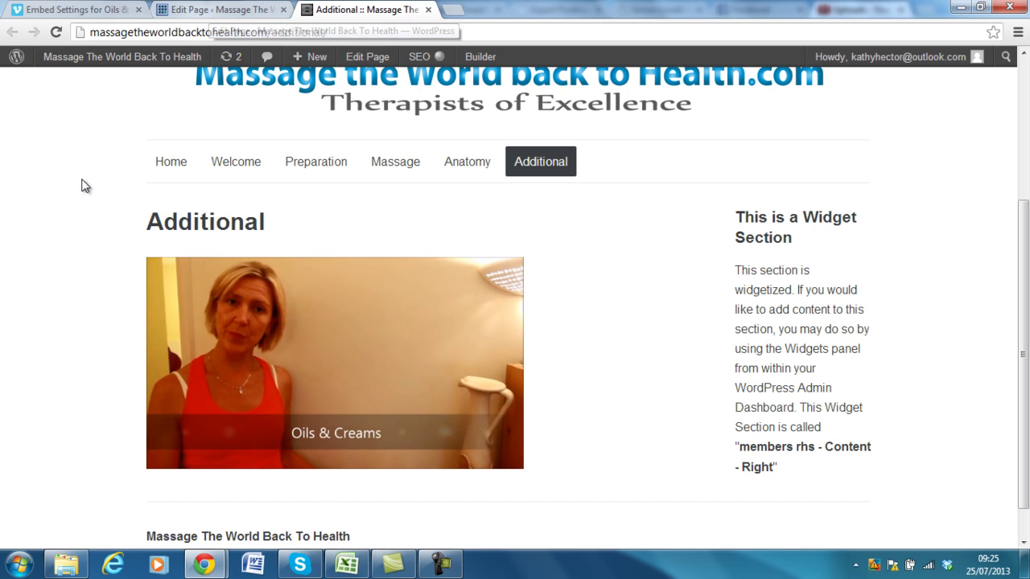
pyautogui.moveTo(1025, 273); pyautogui.dragTo(1027, 222)
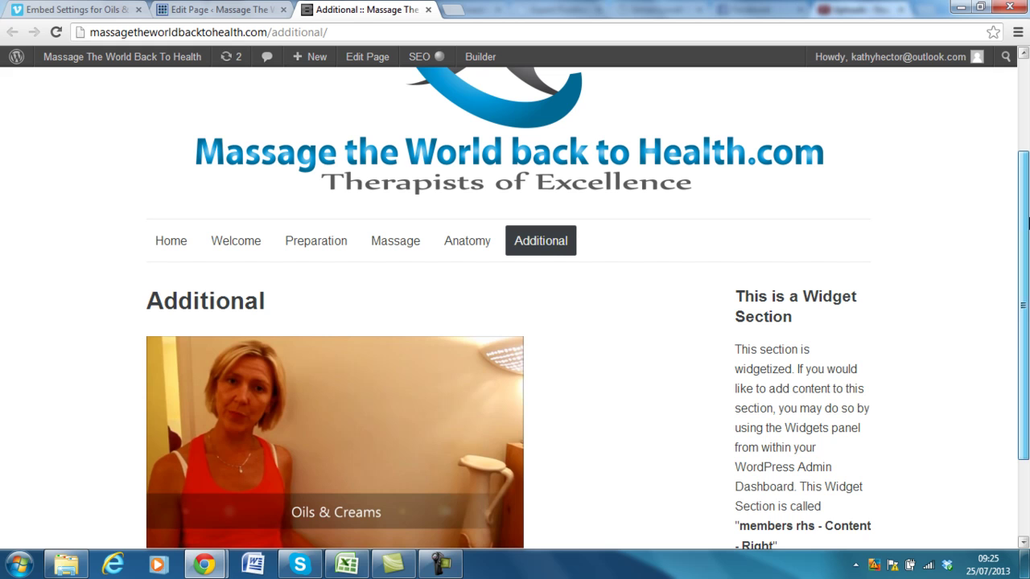